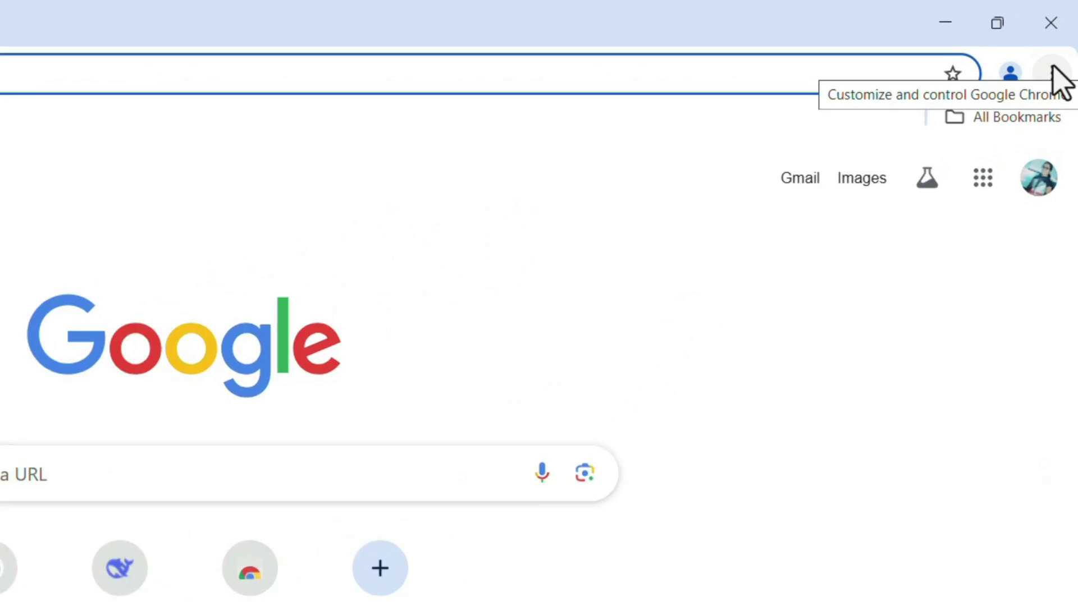
- Go to Settings > Privacy and security > Security to reach the Use secure DNS option
click(1063, 47)
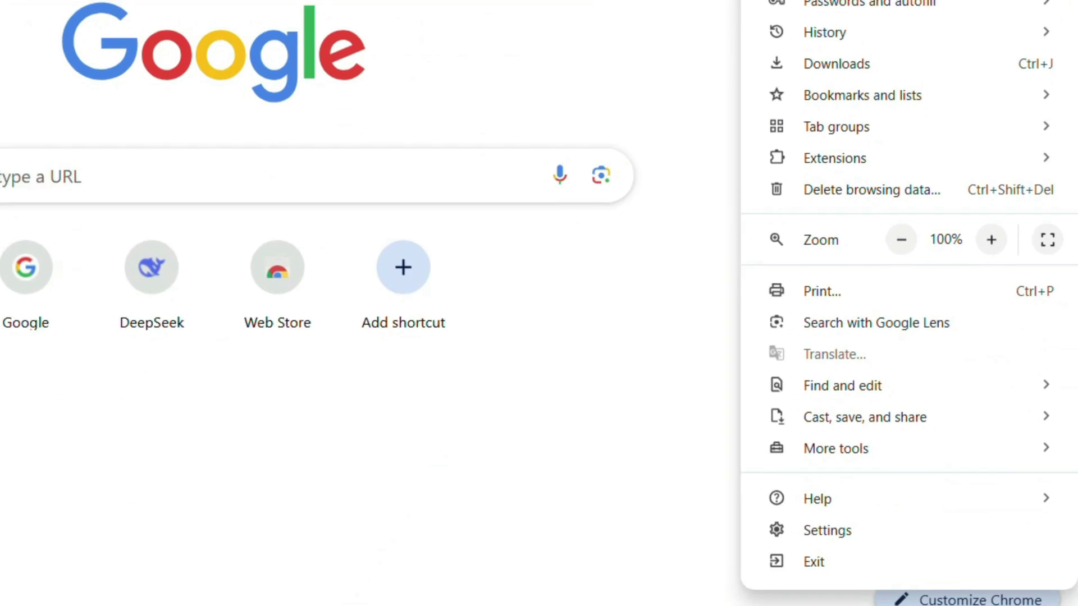
click(836, 499)
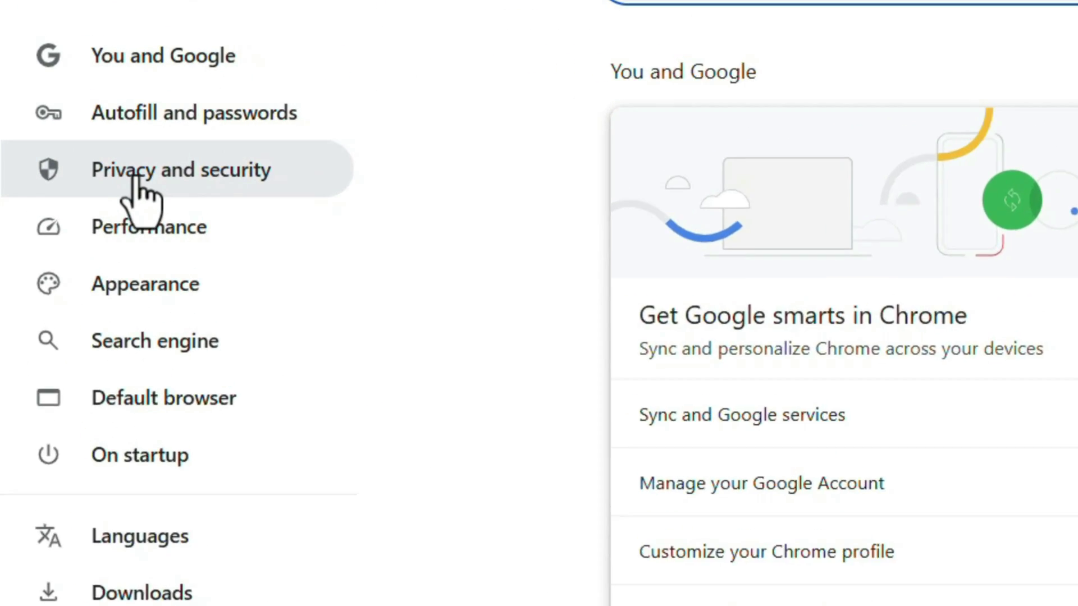
click(188, 214)
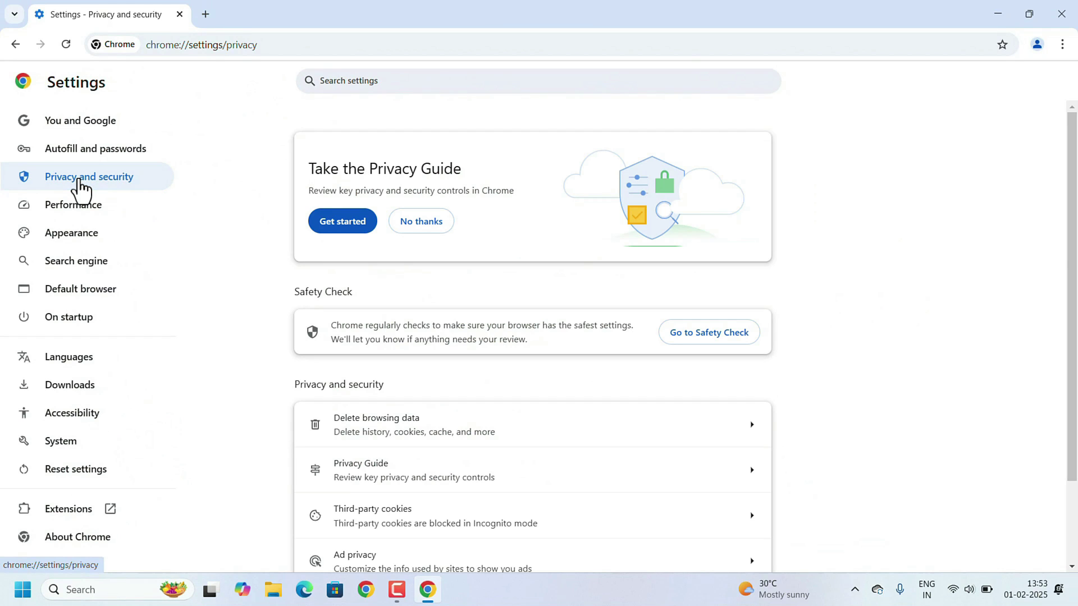
scroll(578, 259, down, 1)
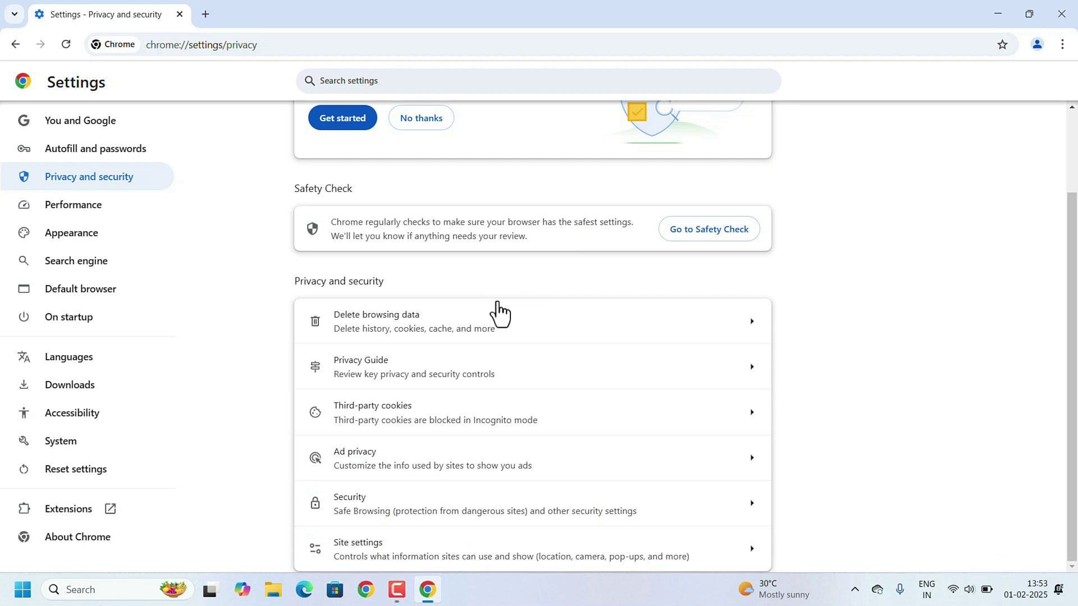
click(357, 517)
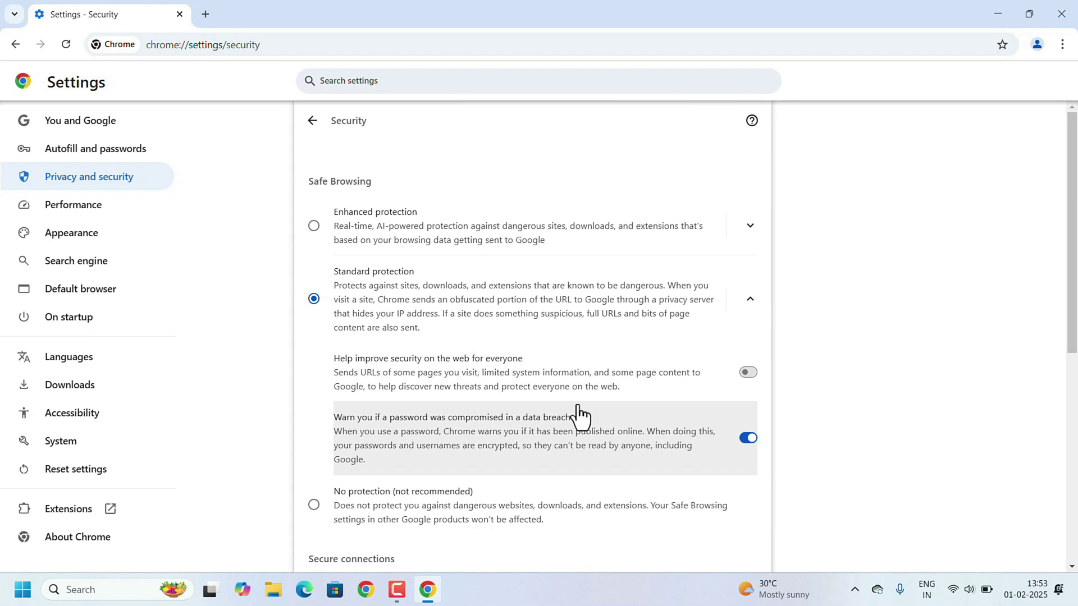
scroll(578, 415, down, 1)
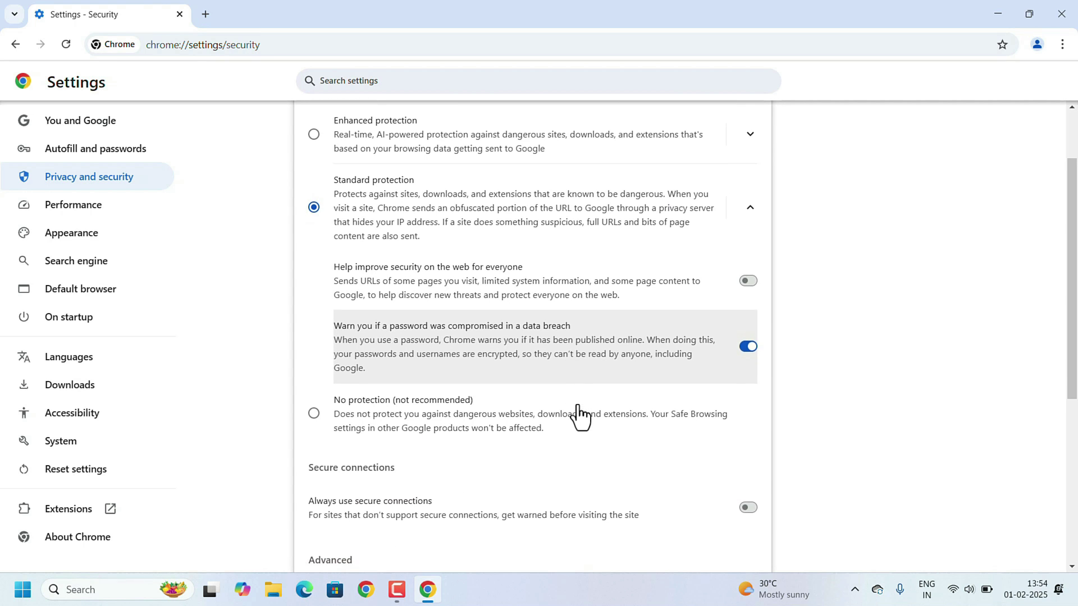
scroll(578, 414, down, 3)
scroll(578, 415, down, 1)
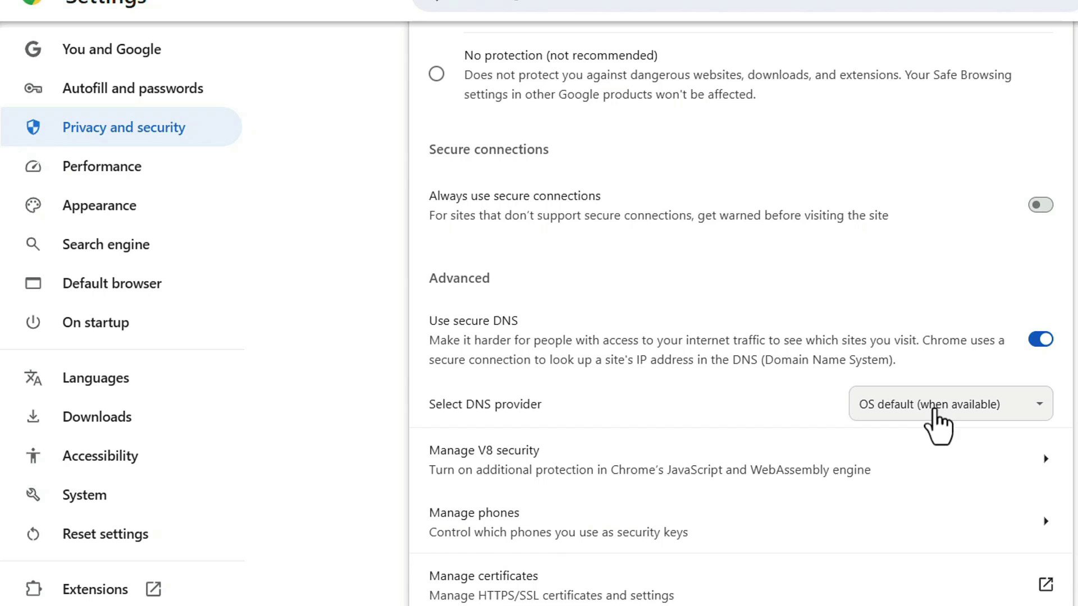
- Change the secure DNS provider from Cloudflare to Google (Public DNS), then close Chrome
click(910, 404)
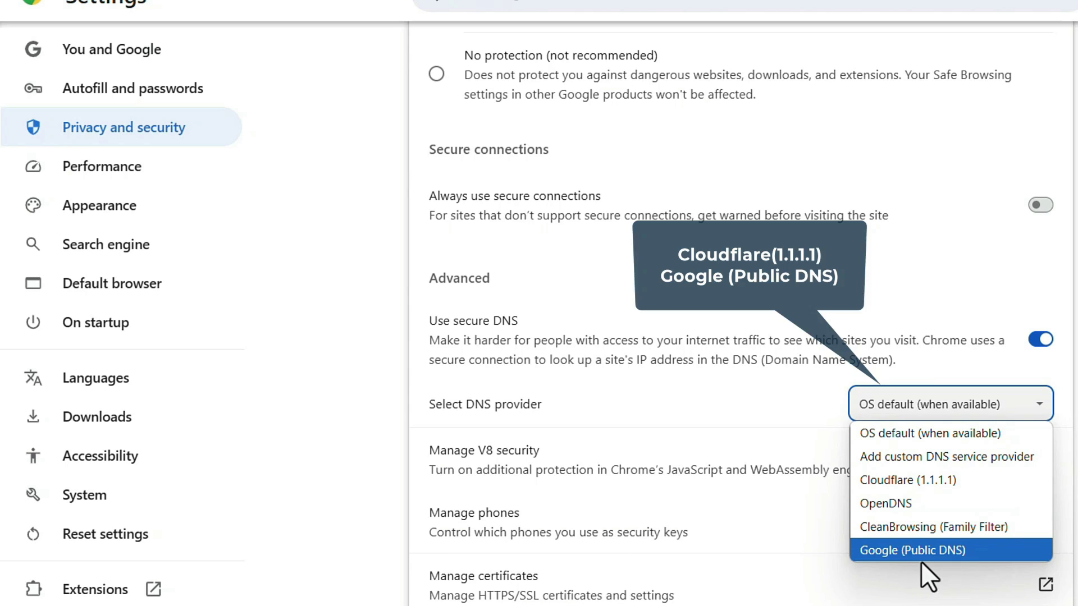
click(927, 480)
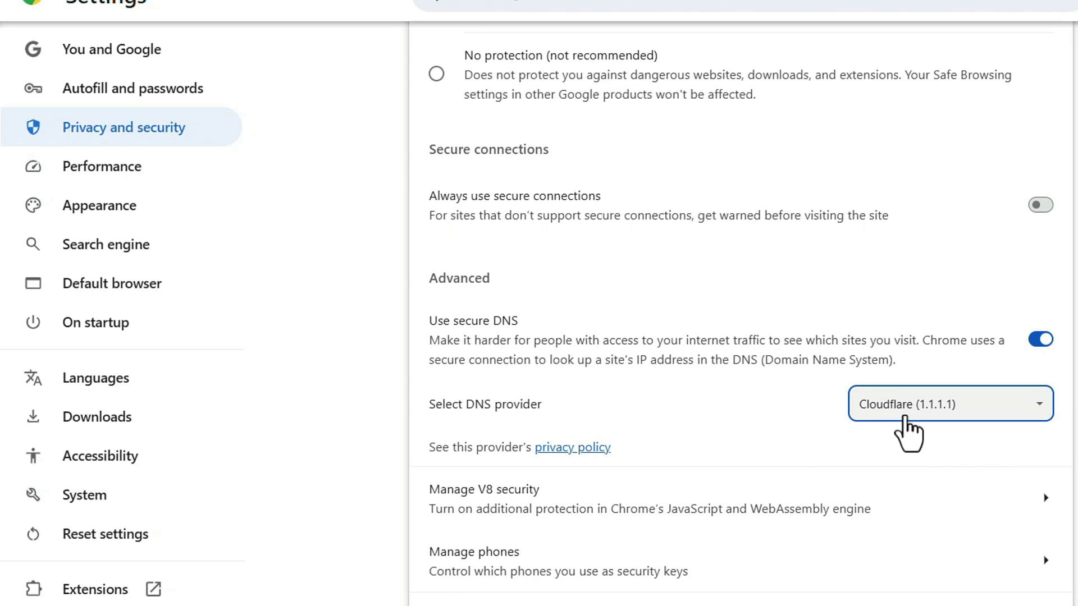
click(908, 422)
click(891, 554)
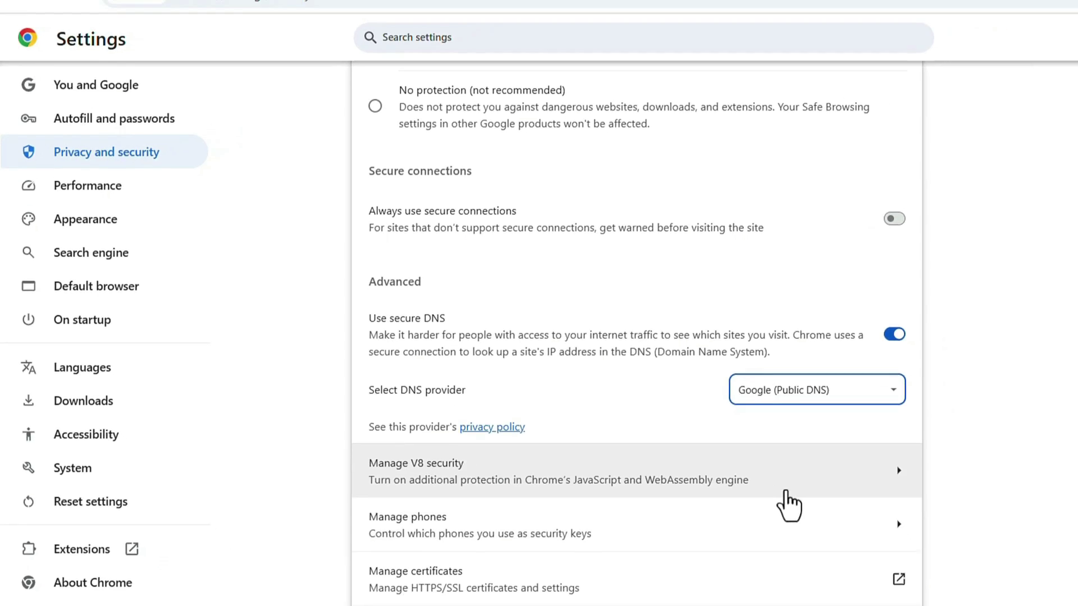
click(1060, 16)
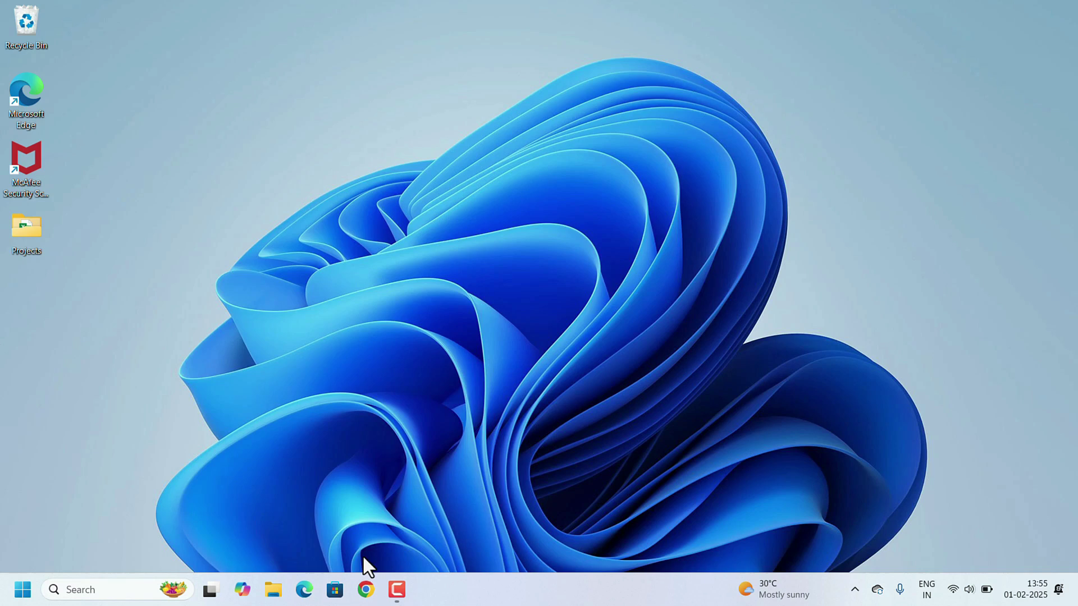
- Relaunch Chrome from the taskbar and load chrome://flags
click(366, 589)
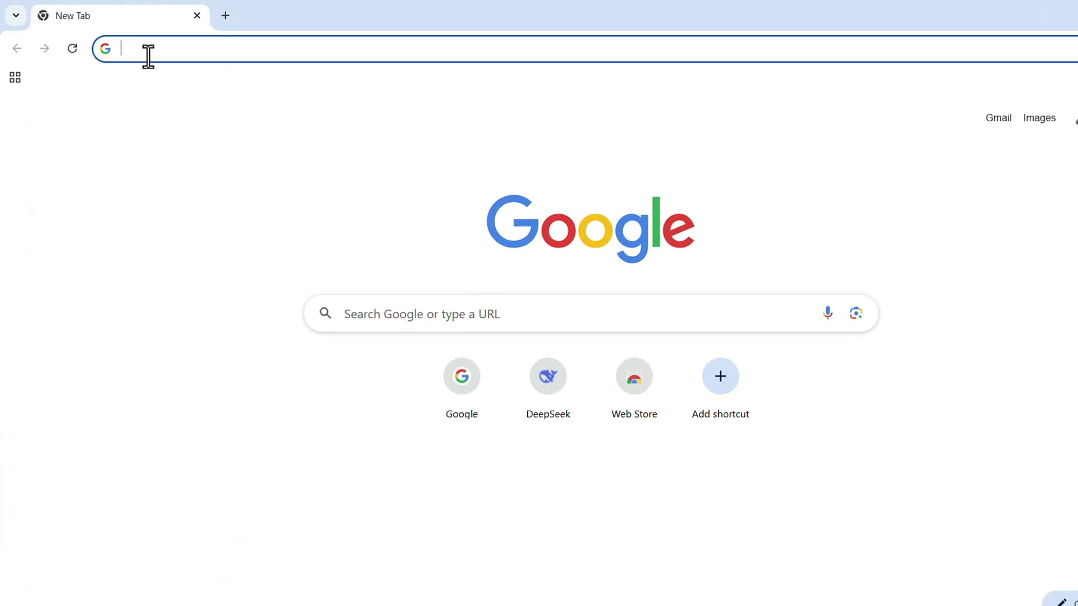
text(chrome://)
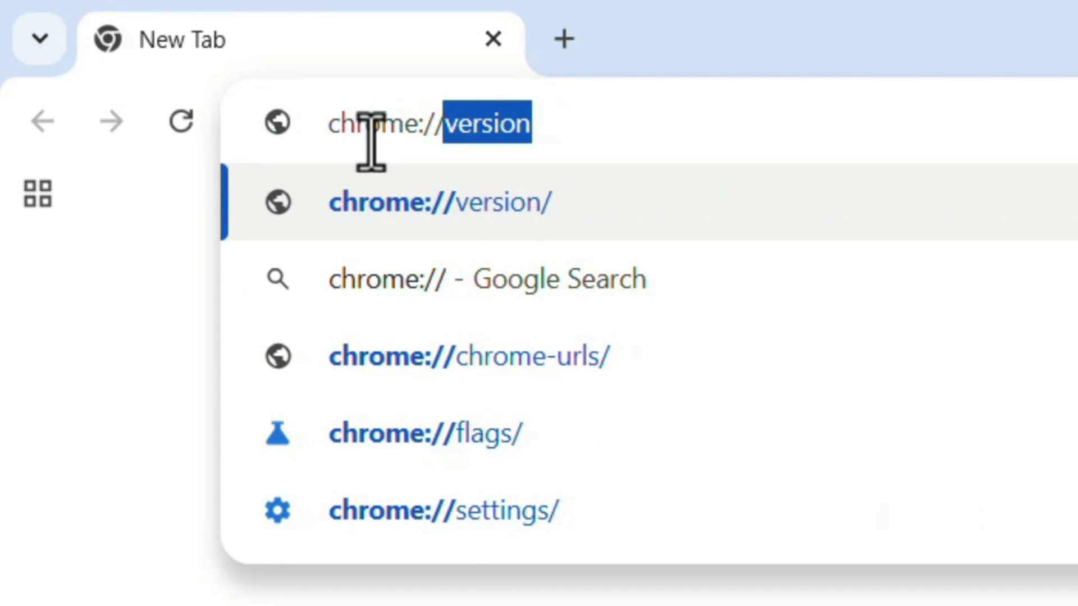
text(flag)
key(Return)
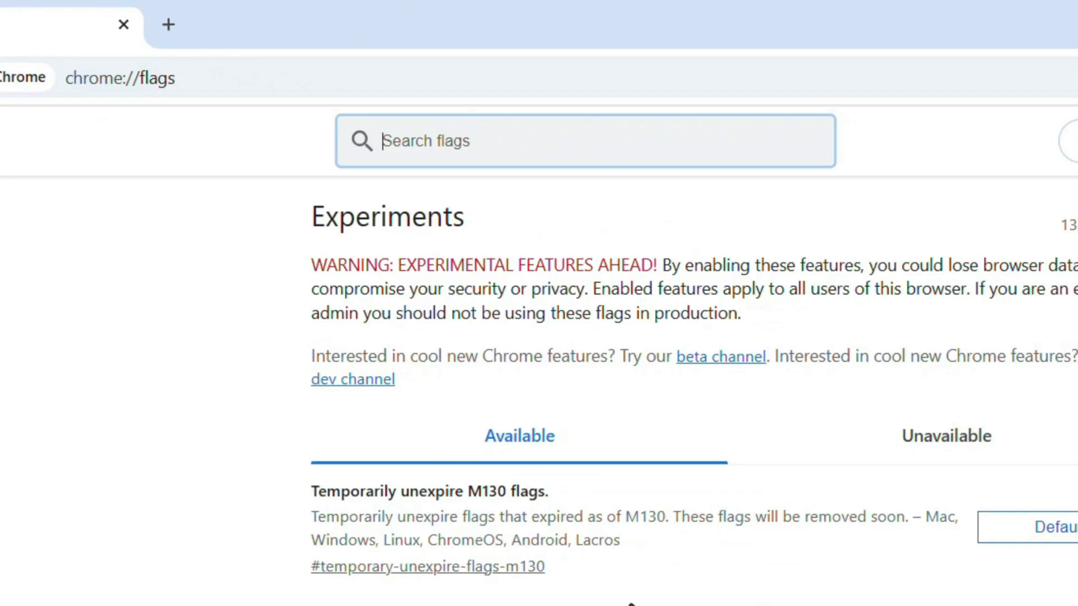
scroll(440, 502, down, 5)
scroll(440, 502, up, 2)
scroll(441, 503, up, 2)
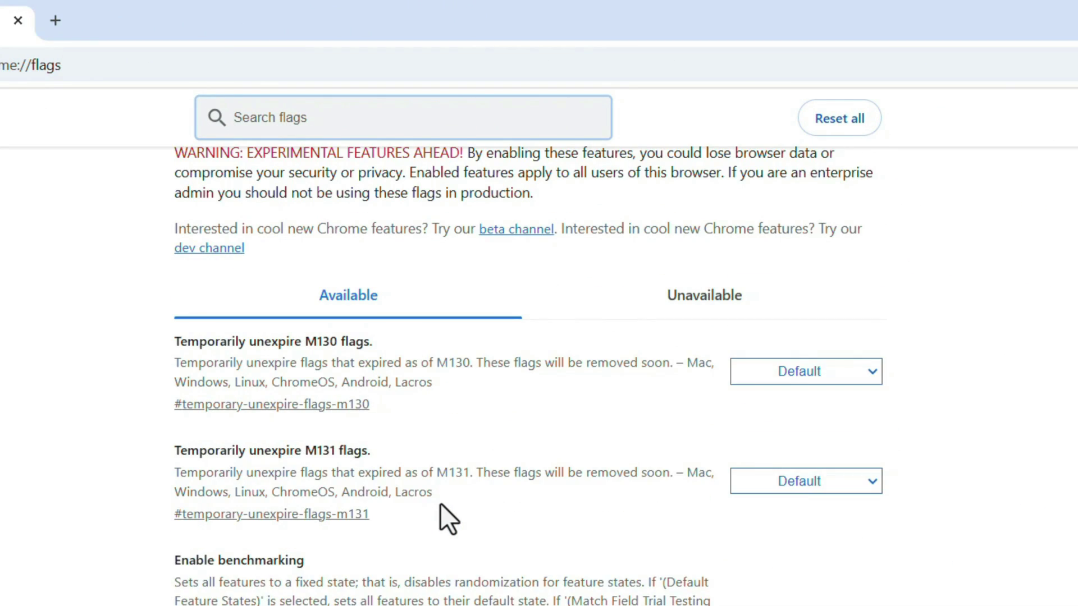
scroll(441, 503, up, 1)
scroll(440, 503, up, 1)
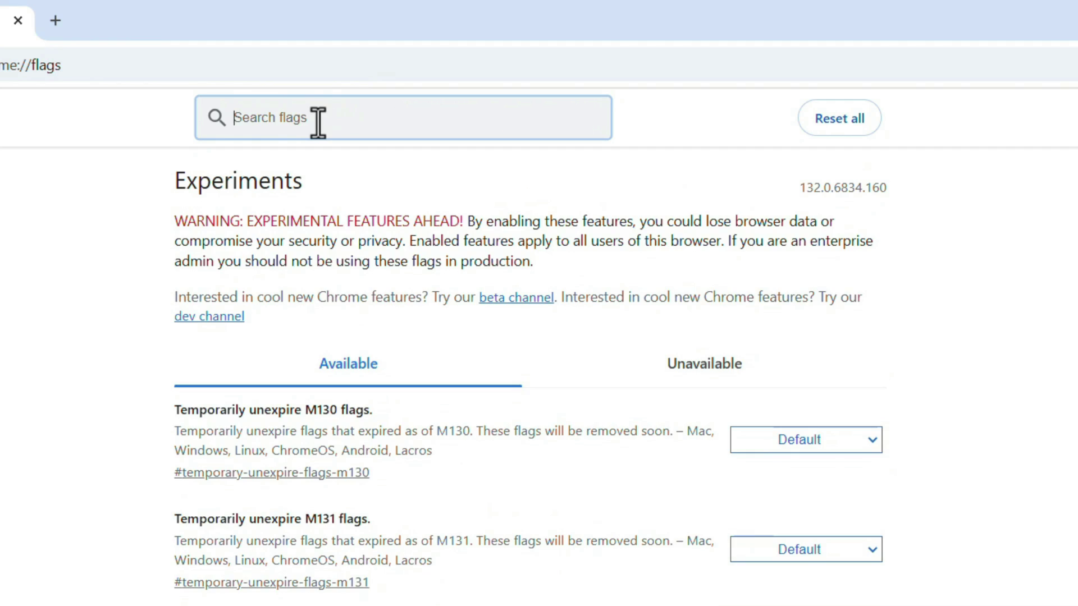
text(parallel downloading)
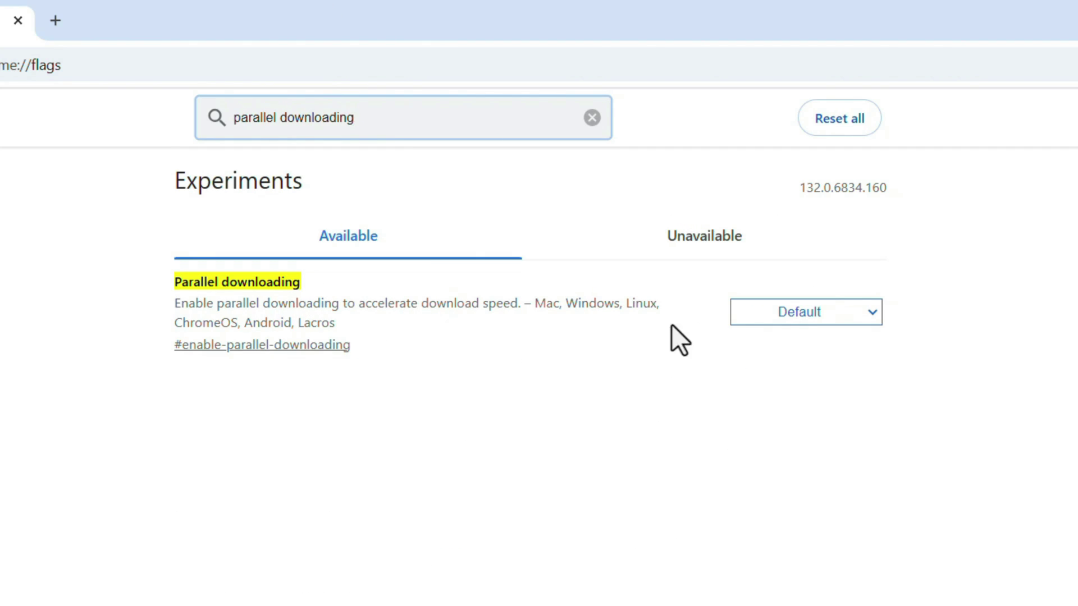
- Set the Parallel downloading flag to Enabled and close Chrome
click(802, 320)
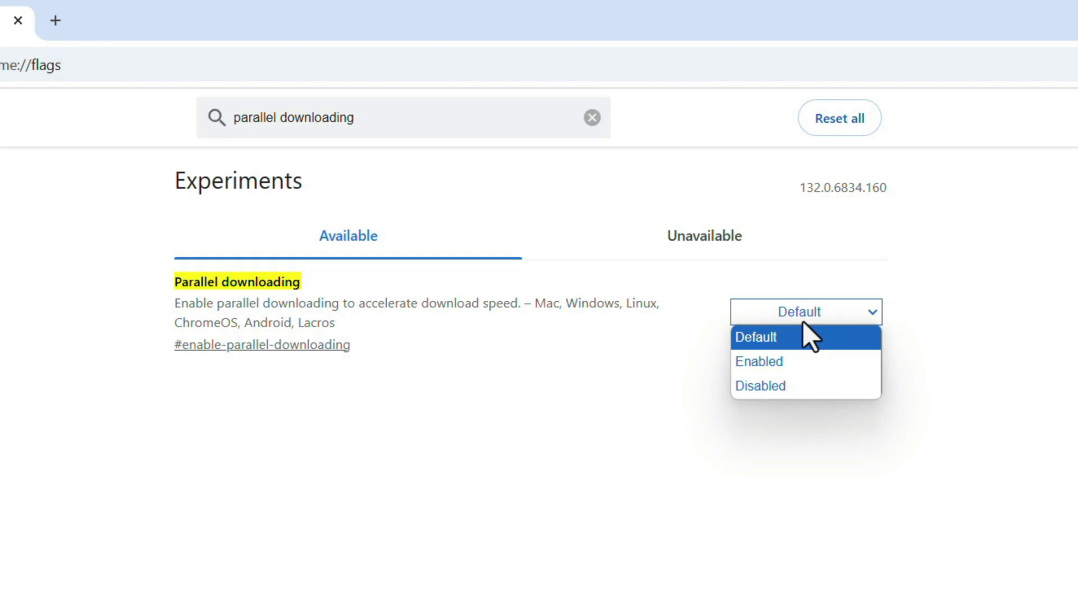
click(749, 361)
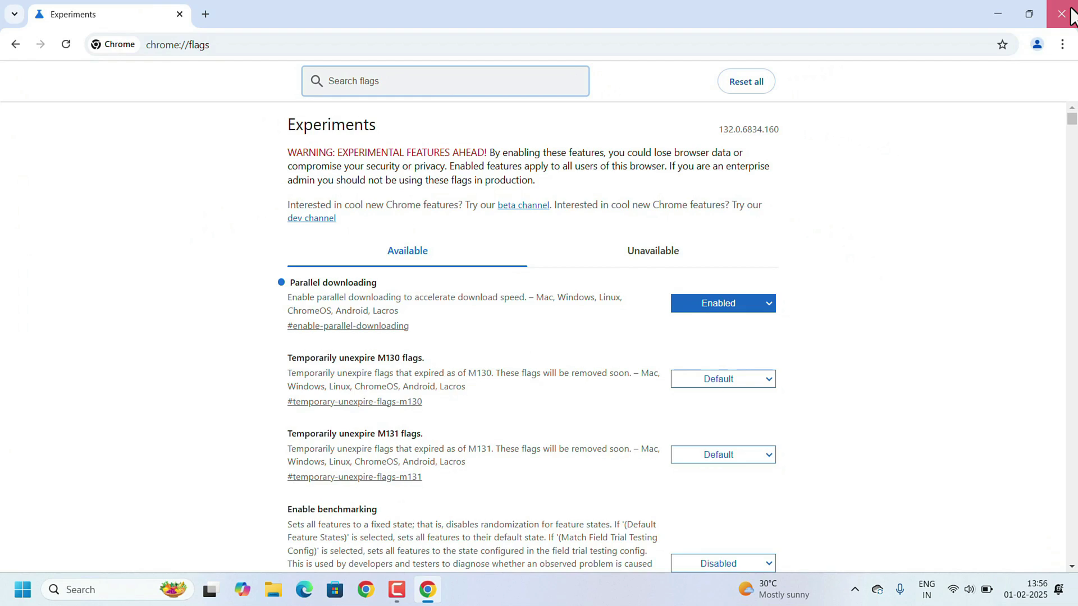
click(1067, 14)
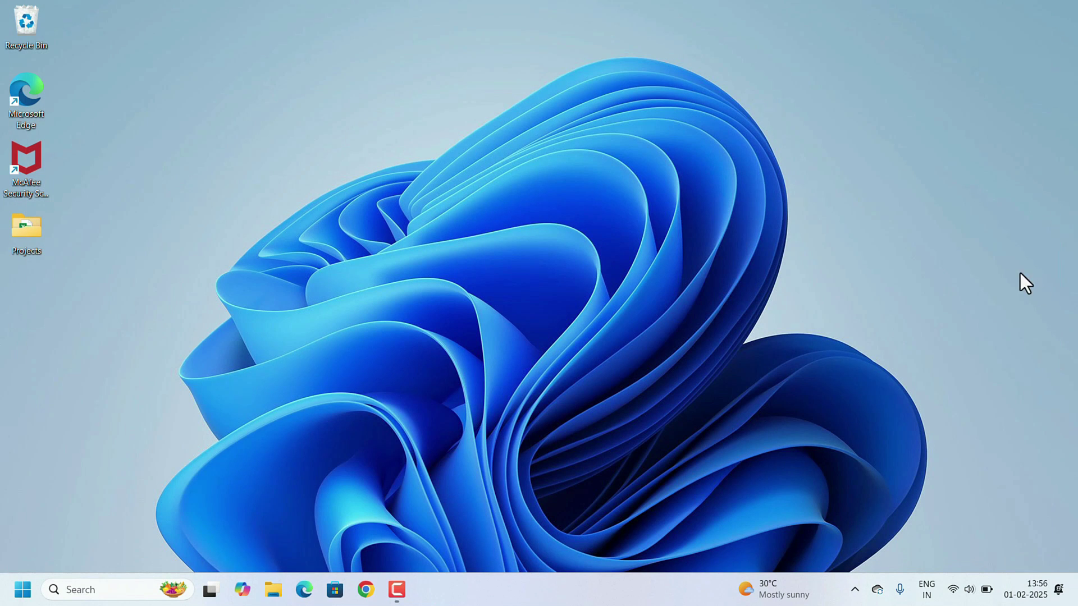
- Relaunch Chrome and go to the System section of Settings
click(366, 589)
click(1059, 44)
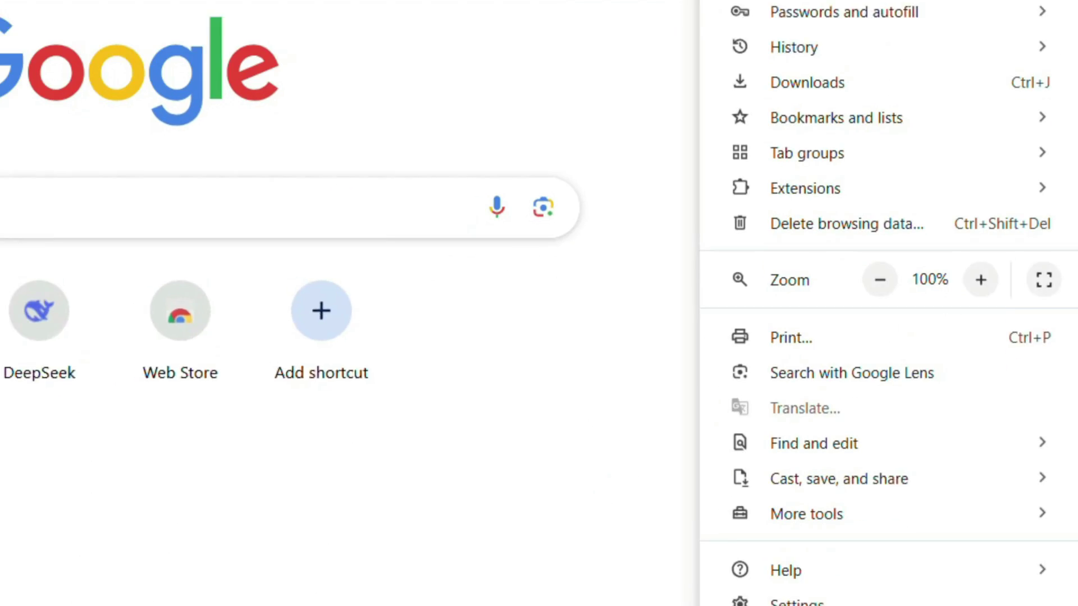
click(774, 537)
click(34, 424)
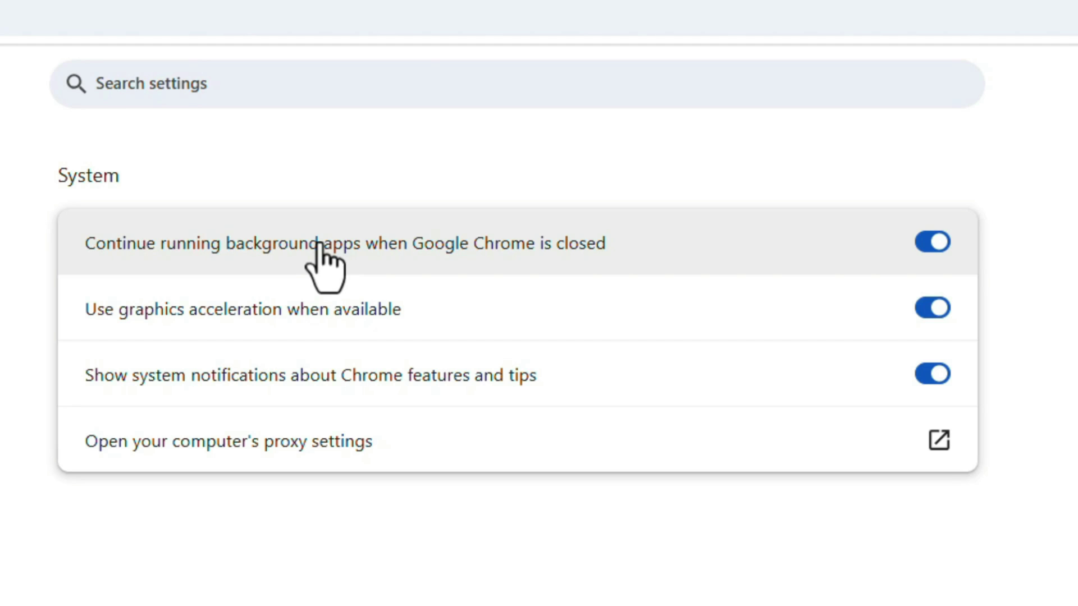
- Turn off 'Continue running background apps' and 'Show system notifications', then close Chrome
click(926, 252)
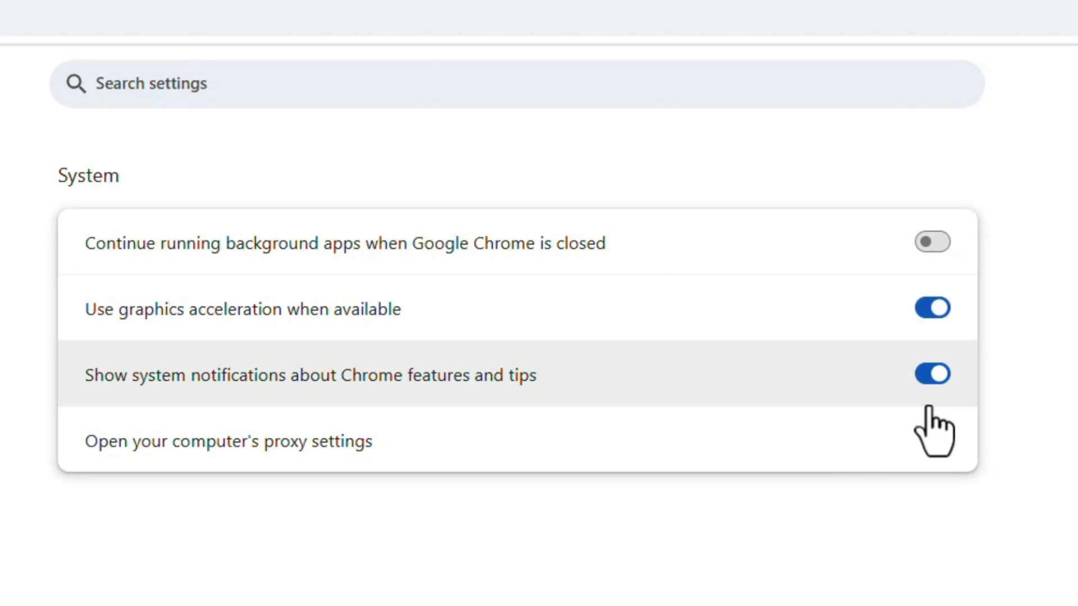
click(933, 375)
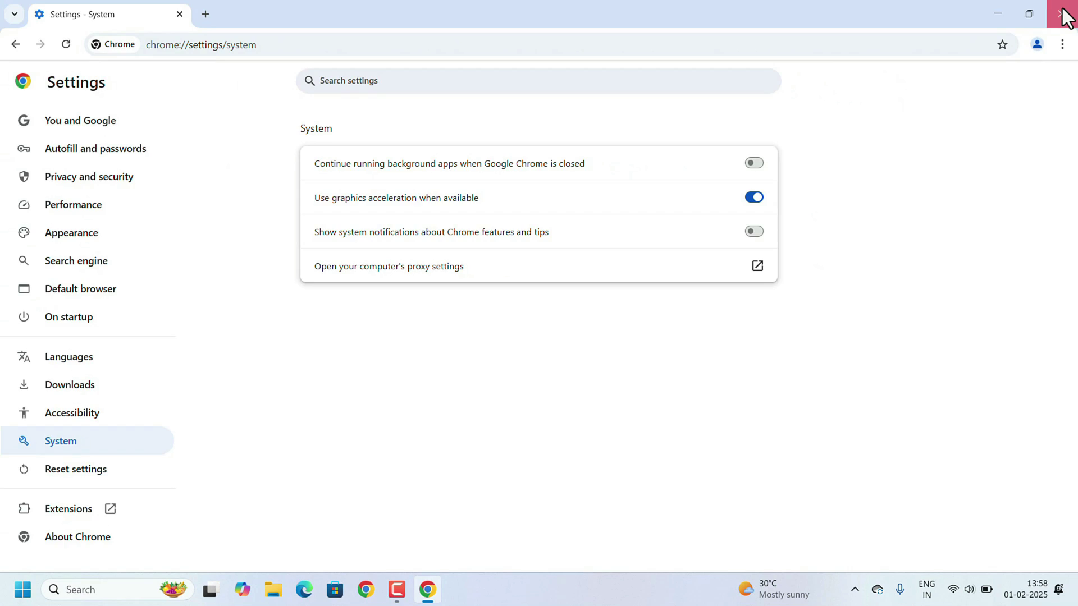
click(1063, 15)
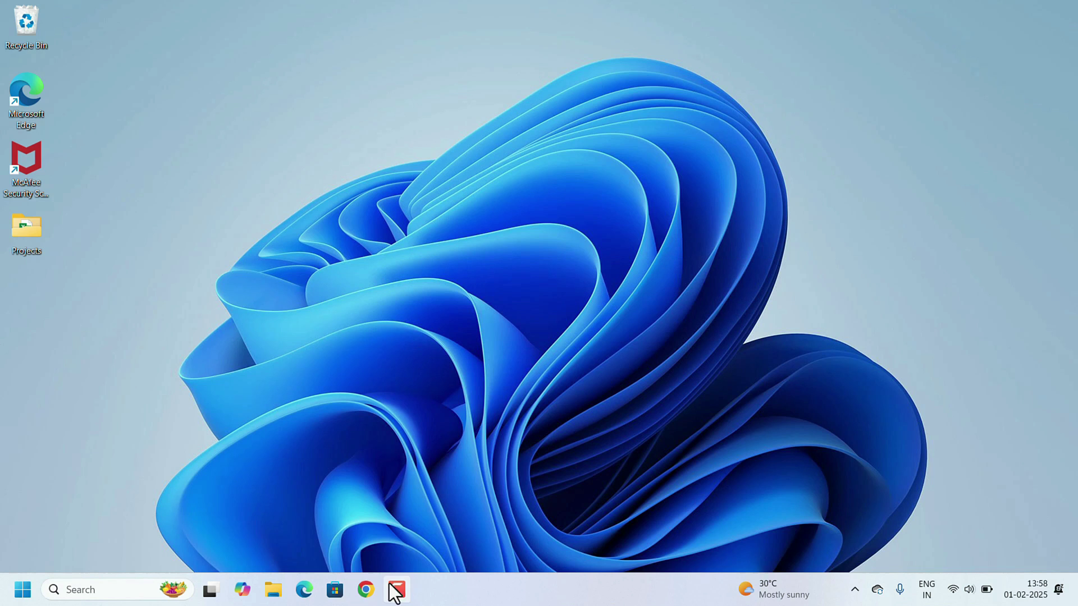
- Relaunch Chrome and reach the Chrome Web Store through a 'chrome web store' search
click(356, 593)
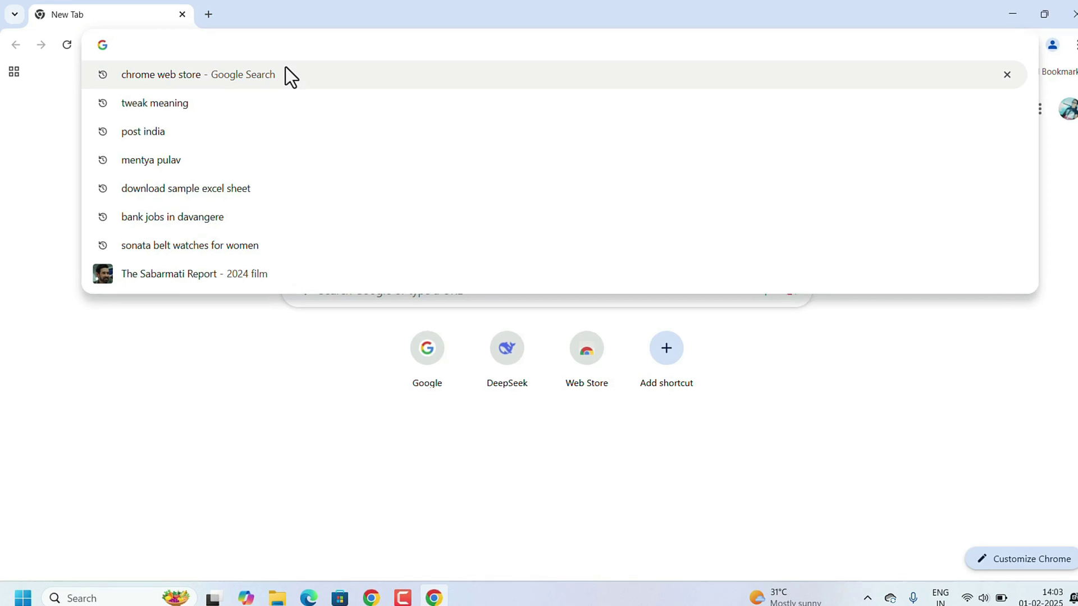
click(512, 150)
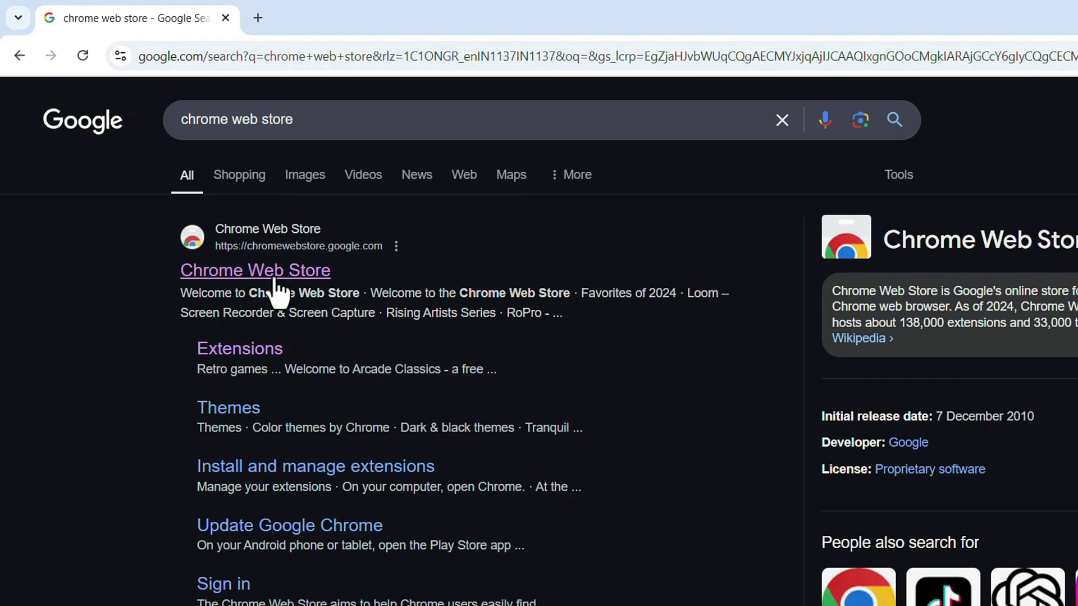
click(276, 278)
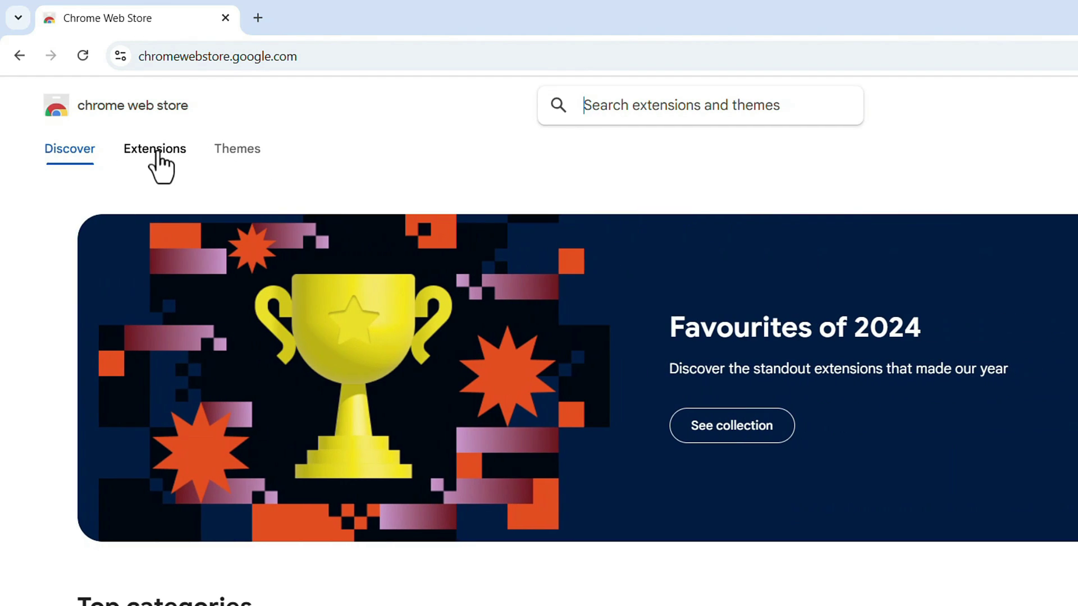
- Find Chrono Download Manager under Extensions and confirm adding it to Chrome
click(154, 152)
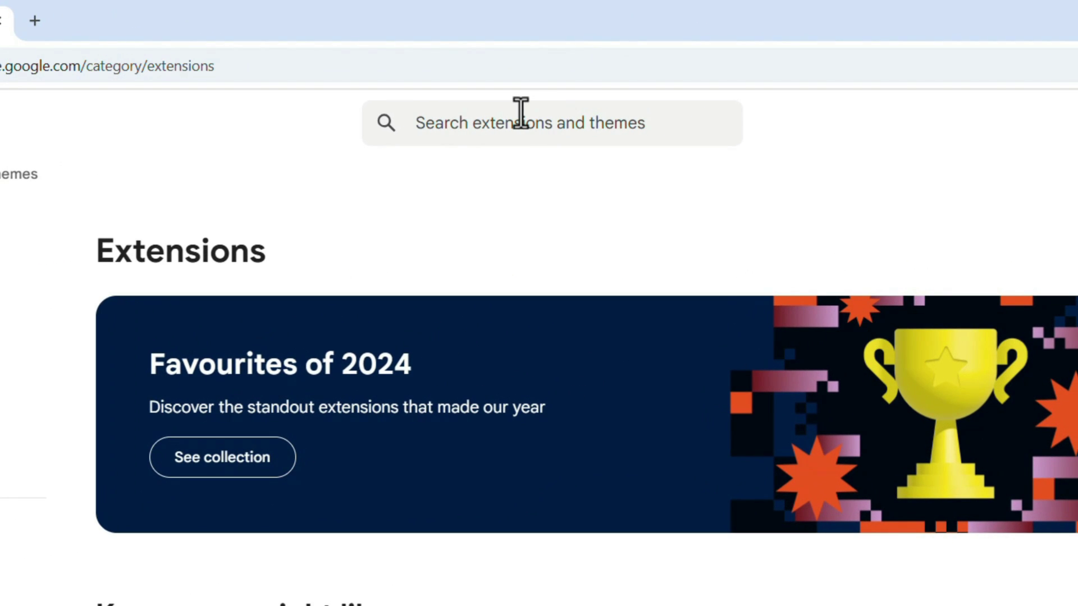
click(520, 112)
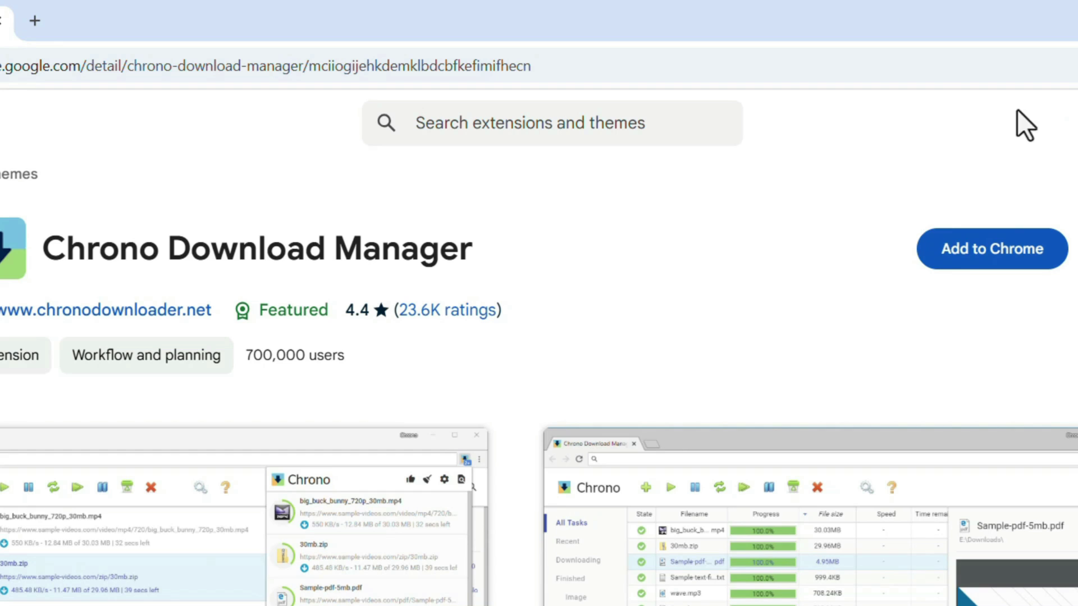
click(958, 253)
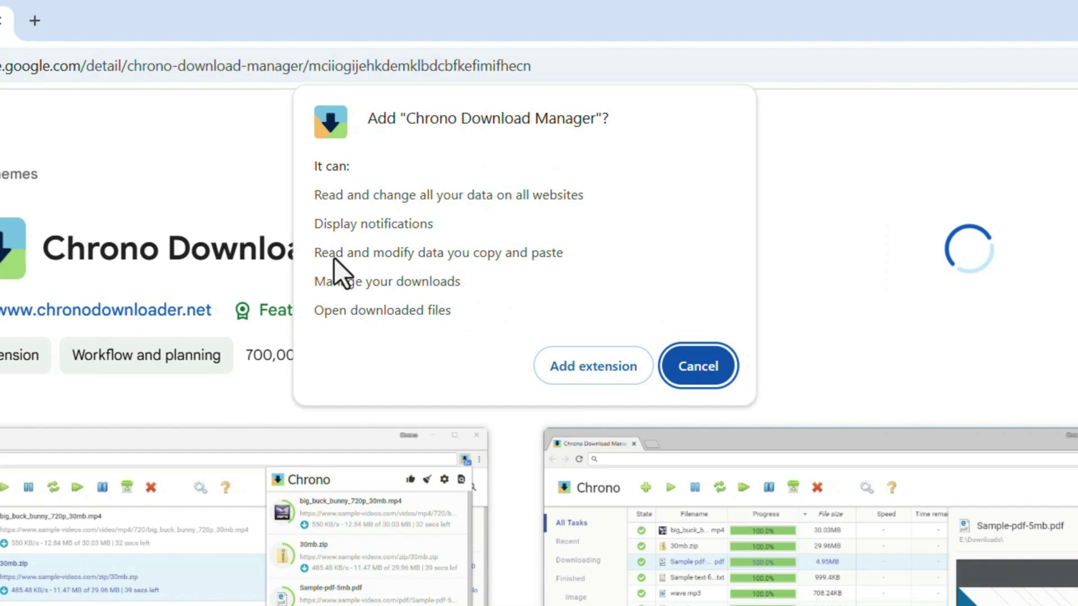
click(572, 372)
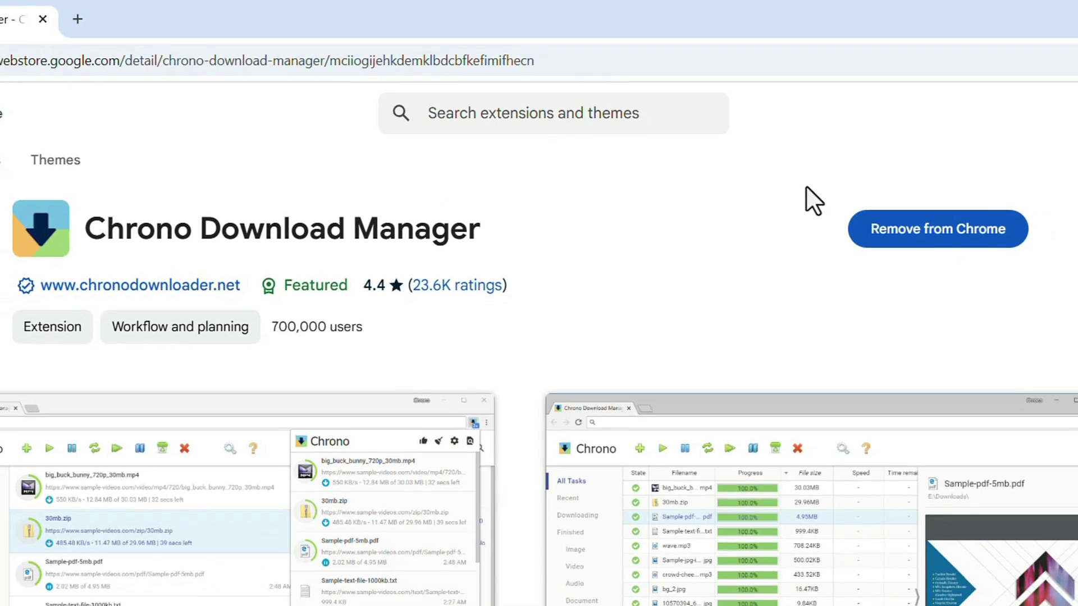